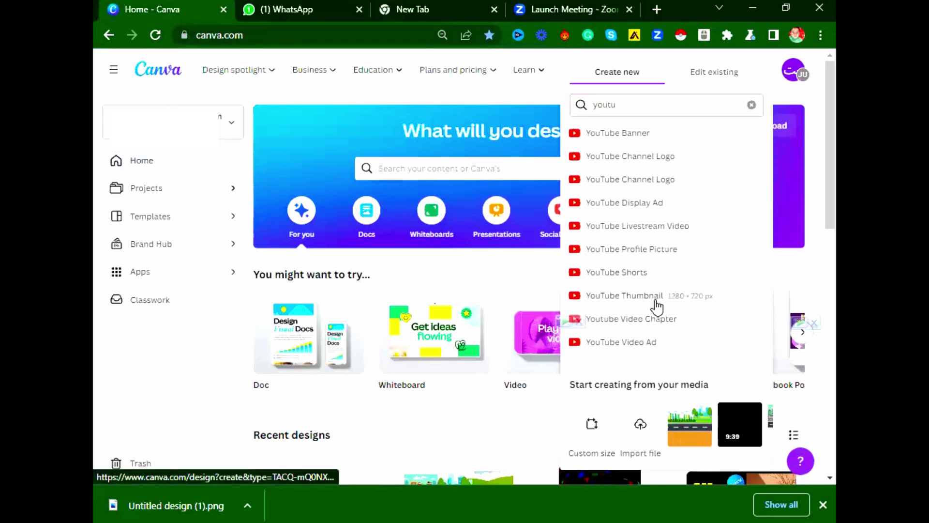
Create a blank YouTube Thumbnail design and search the graphics elements for "cartoon road"
left_click(654, 299)
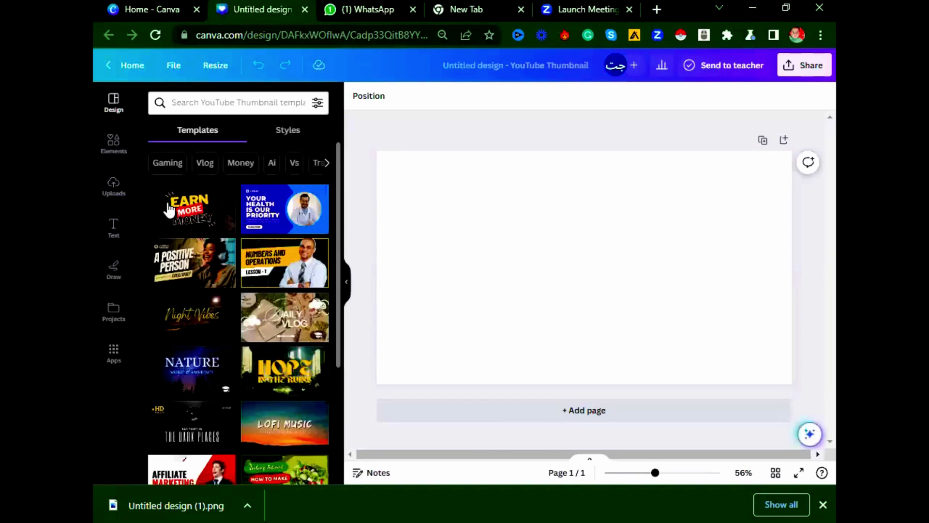
left_click(113, 152)
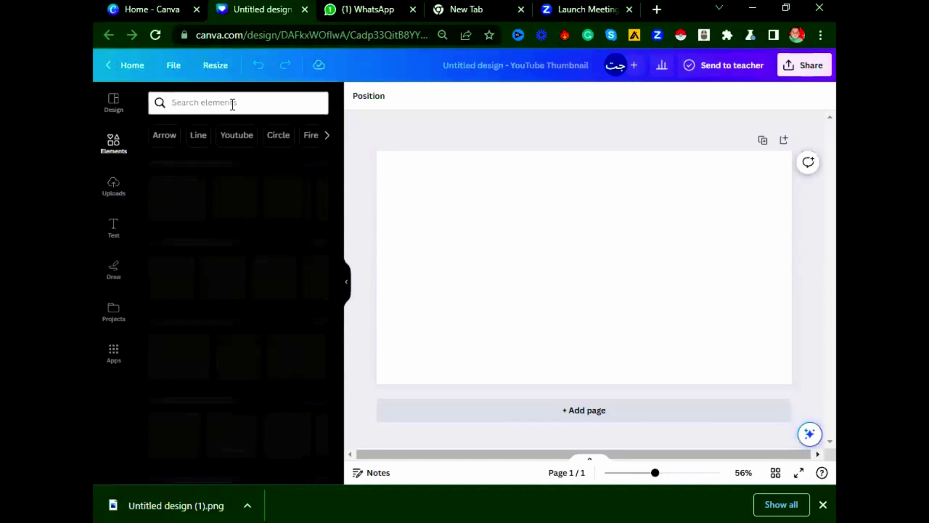
left_click(232, 103)
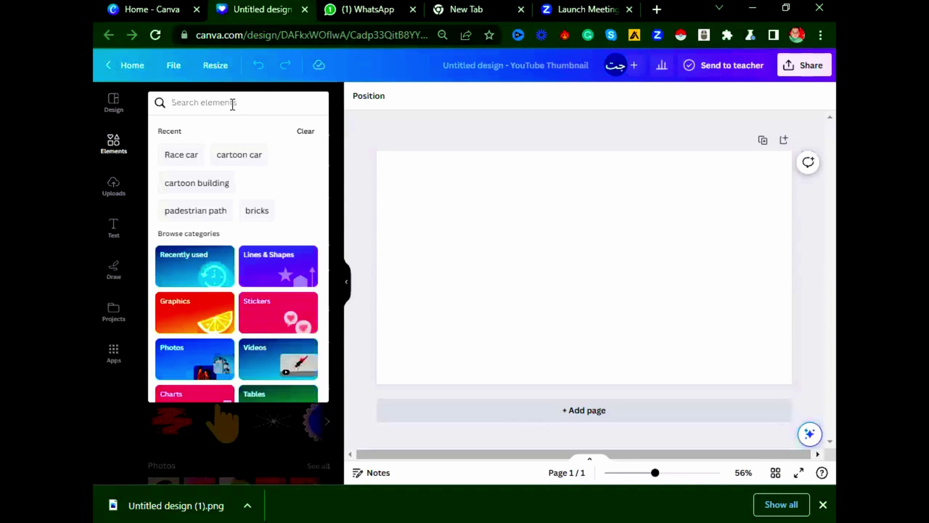
type("cartoo")
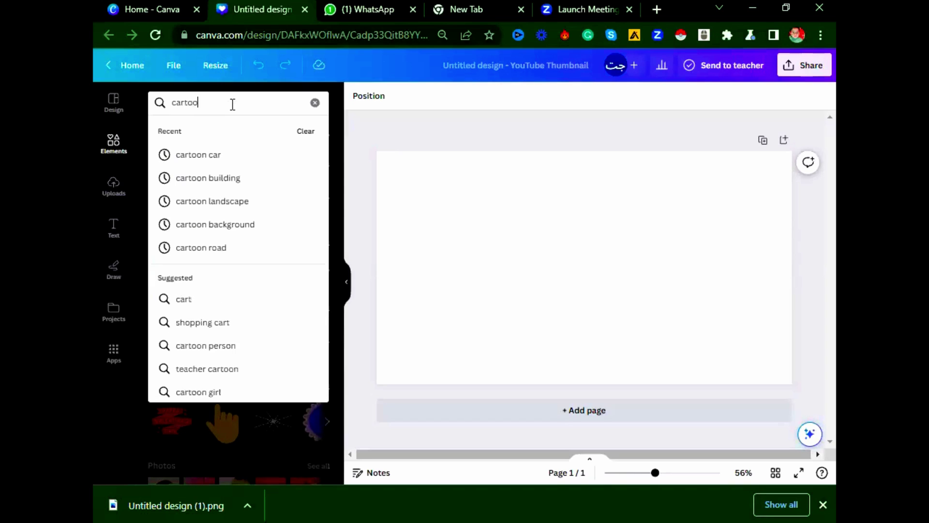
type("n road")
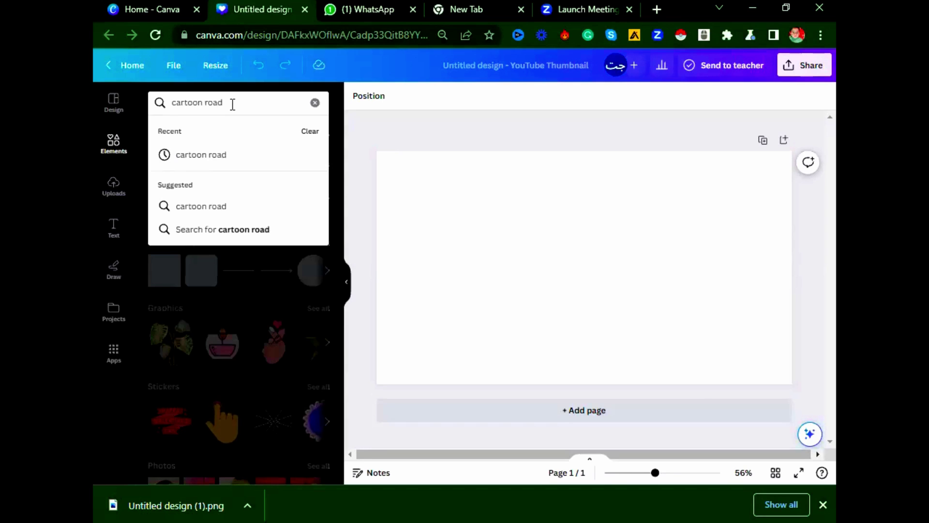
key("Return")
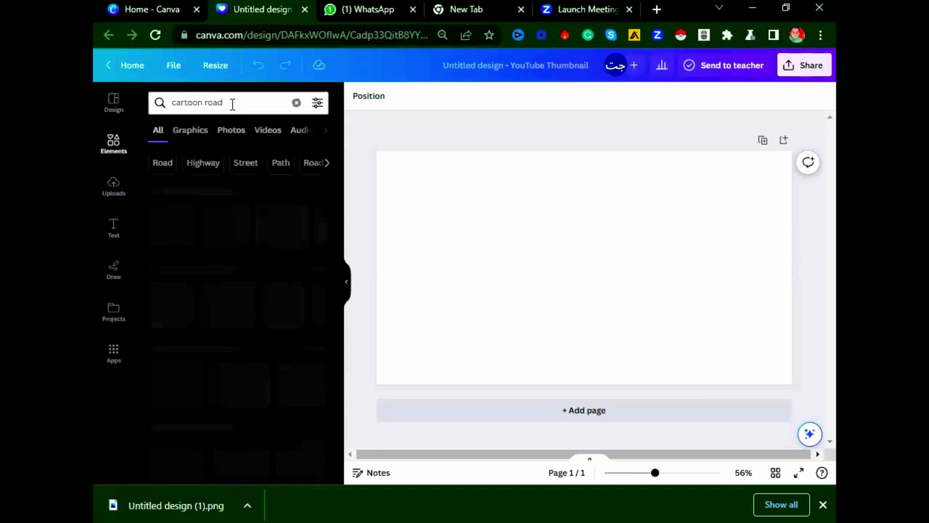
left_click(199, 140)
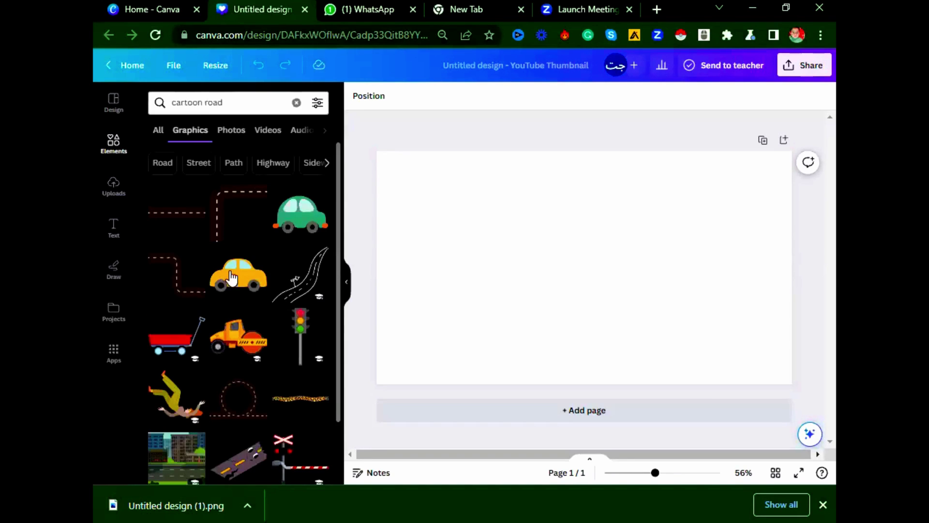
Add the straight dashed road graphic and place a second copy beside it so the road spans the page width
scroll(242, 324, "down", 8)
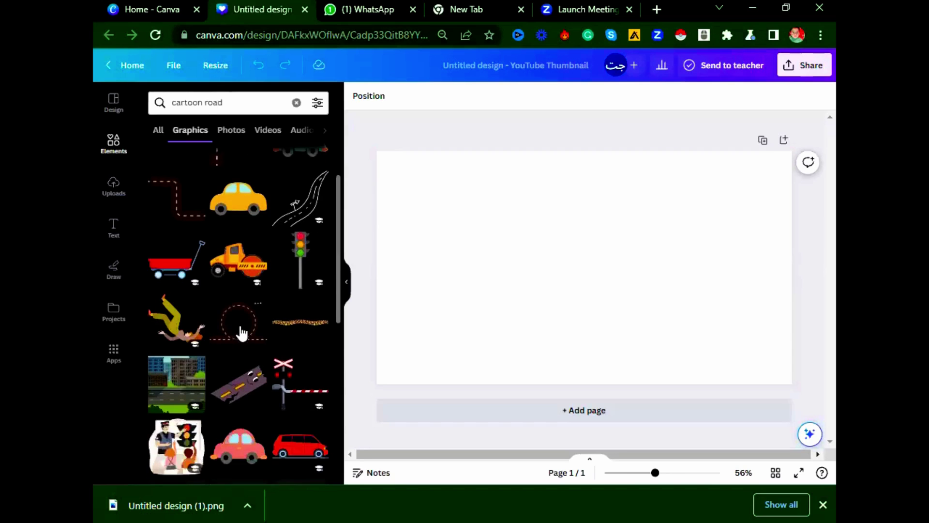
scroll(239, 358, "down", 2)
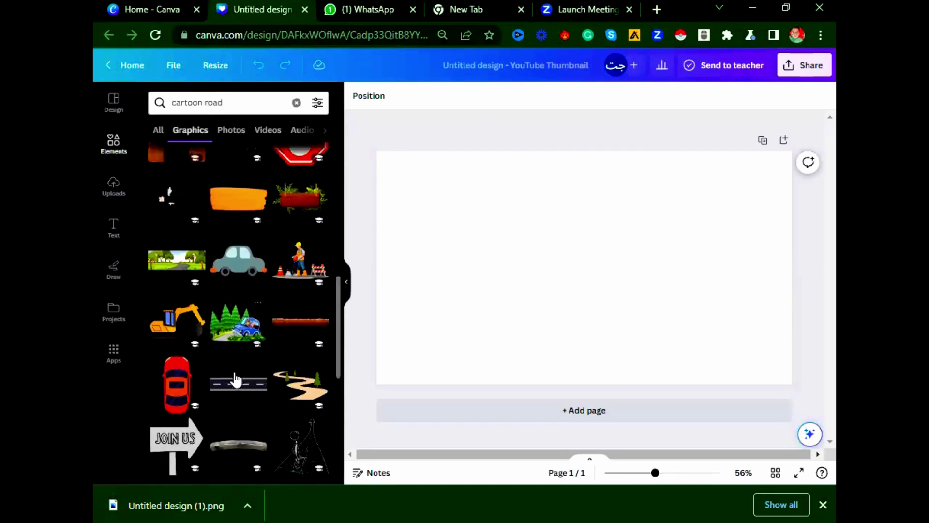
left_click(238, 384)
left_click_drag(664, 271, 625, 236)
left_click_drag(535, 273, 715, 279)
left_click(479, 219)
left_click(449, 324)
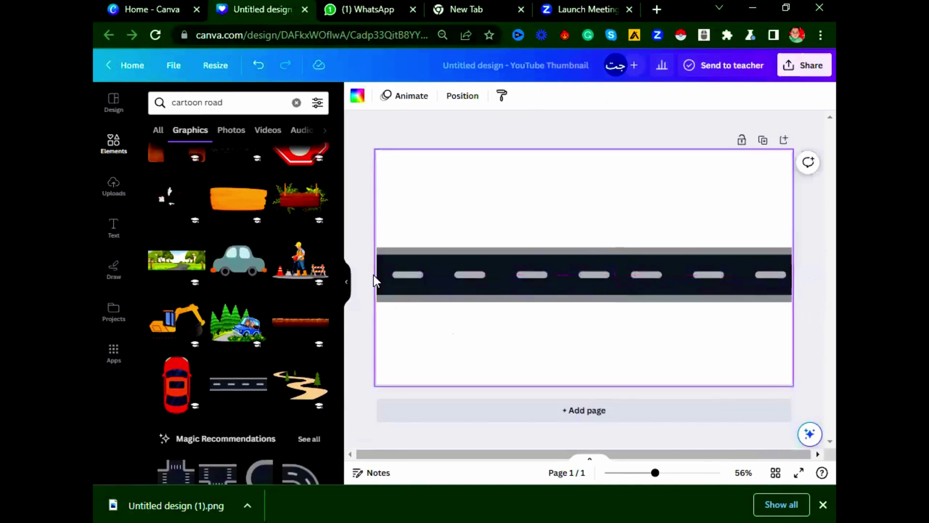
Group the two road pieces and shift the group slightly left and down across the middle of the page
left_click_drag(369, 272, 760, 275)
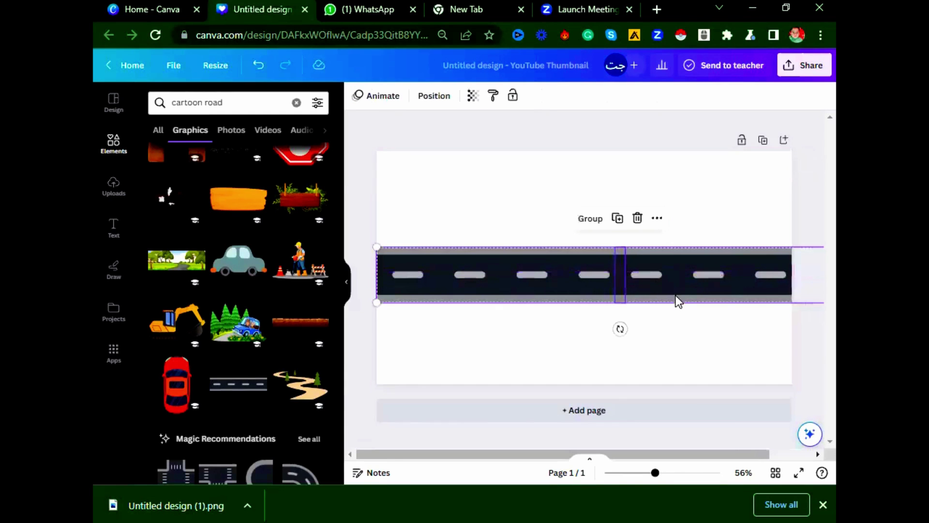
left_click(591, 218)
left_click_drag(617, 284, 611, 288)
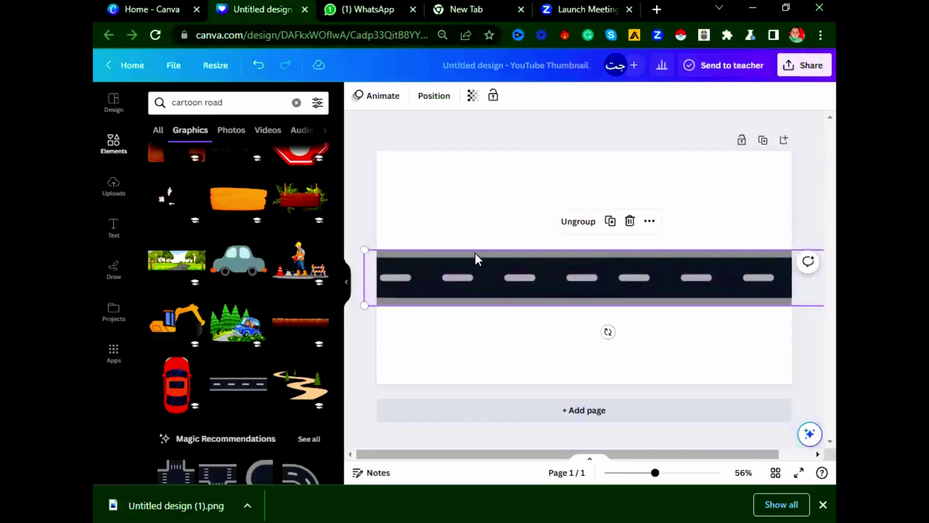
left_click(420, 201)
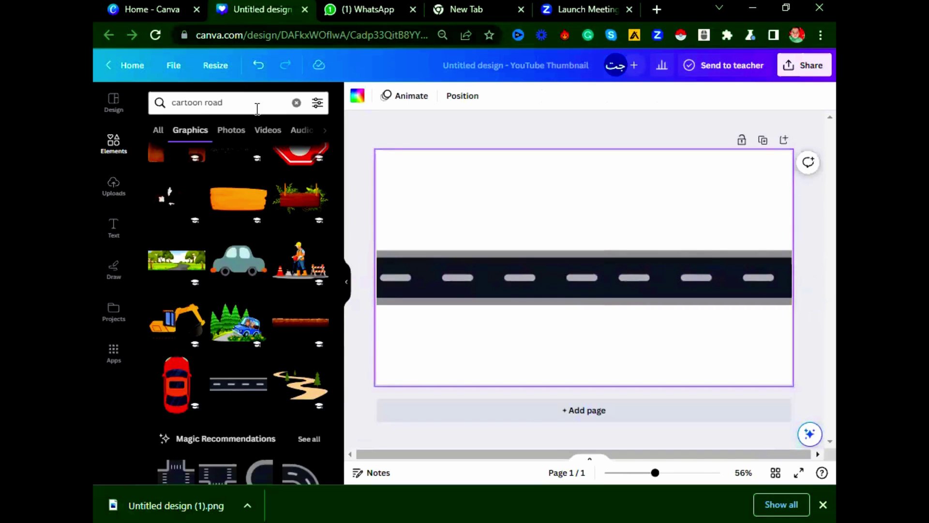
Search the graphics for "cartoon building" and place the green city skyline with clouds along the road's upper edge
left_click(296, 103)
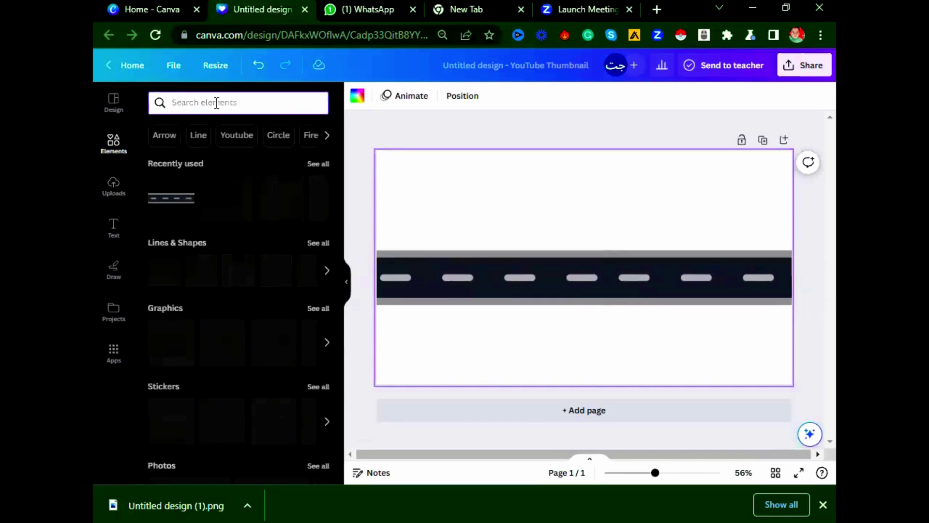
type("cz")
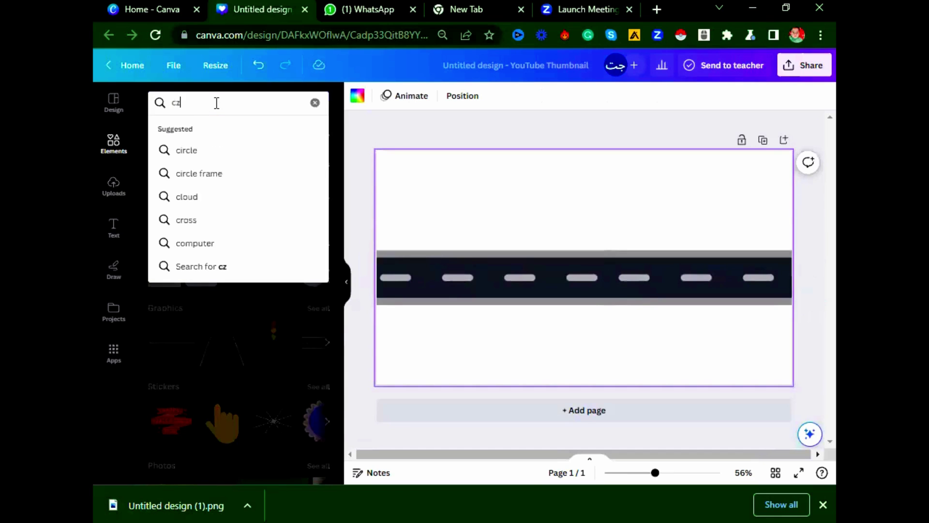
key("BackSpace")
type("artoon")
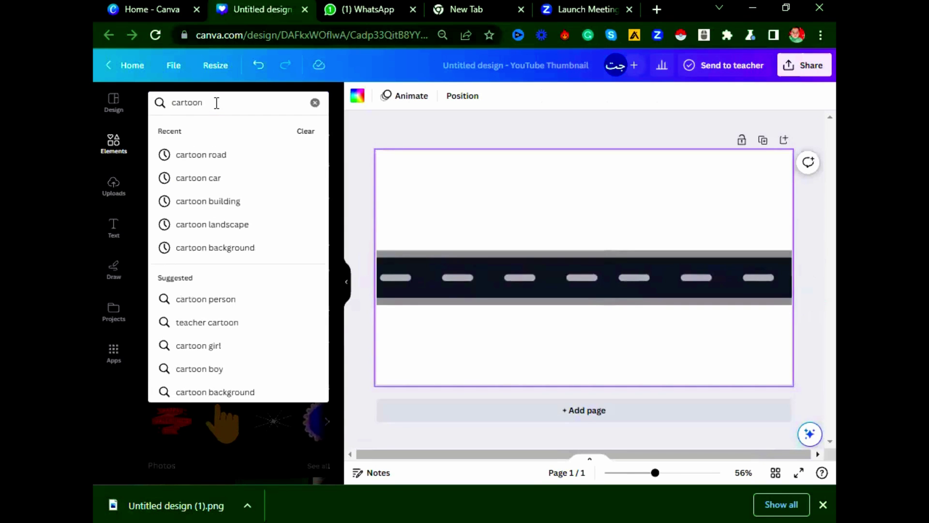
type(" buil")
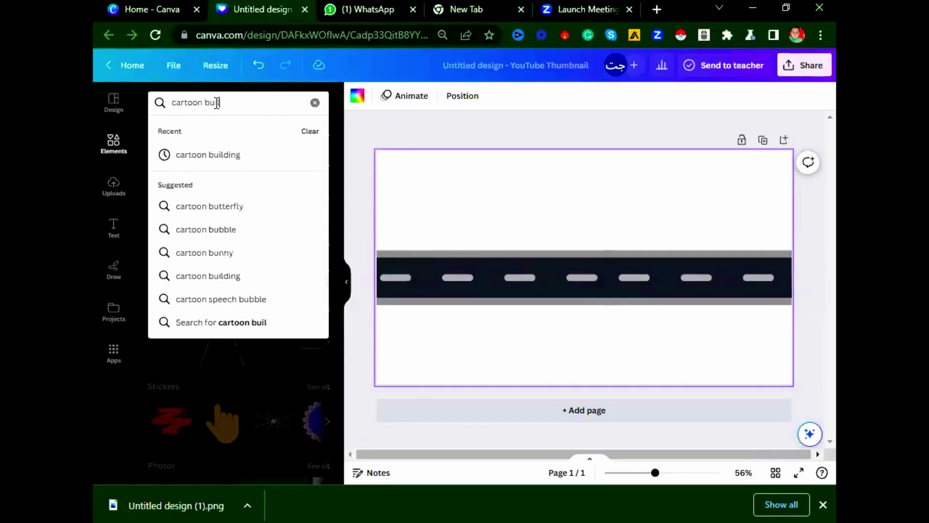
type("d")
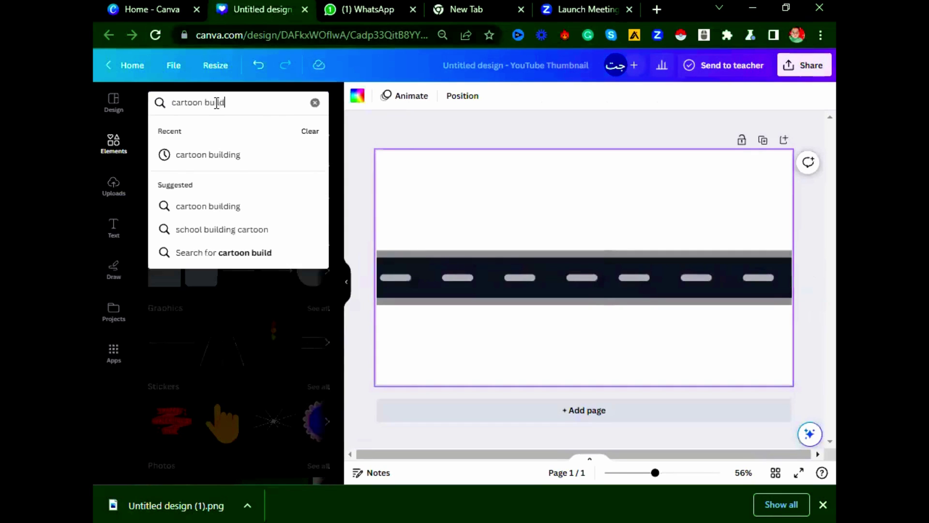
left_click(213, 161)
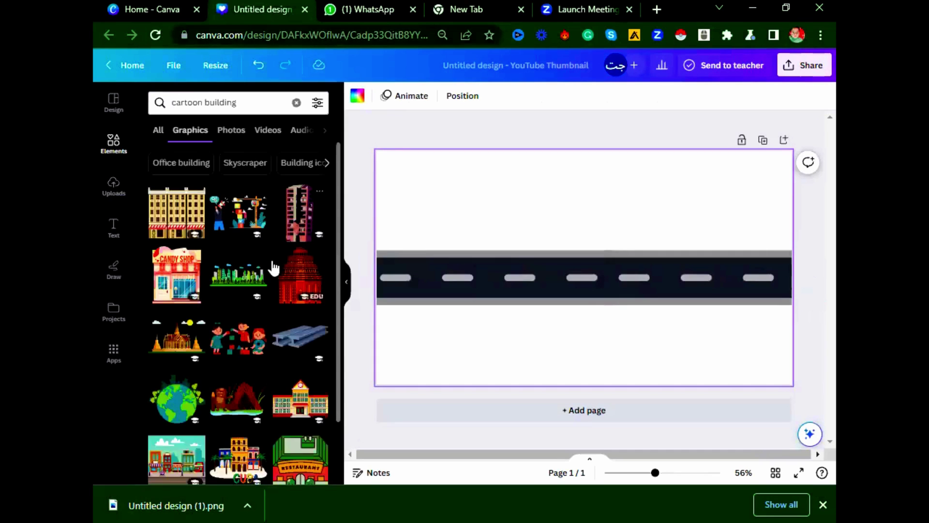
left_click(262, 274)
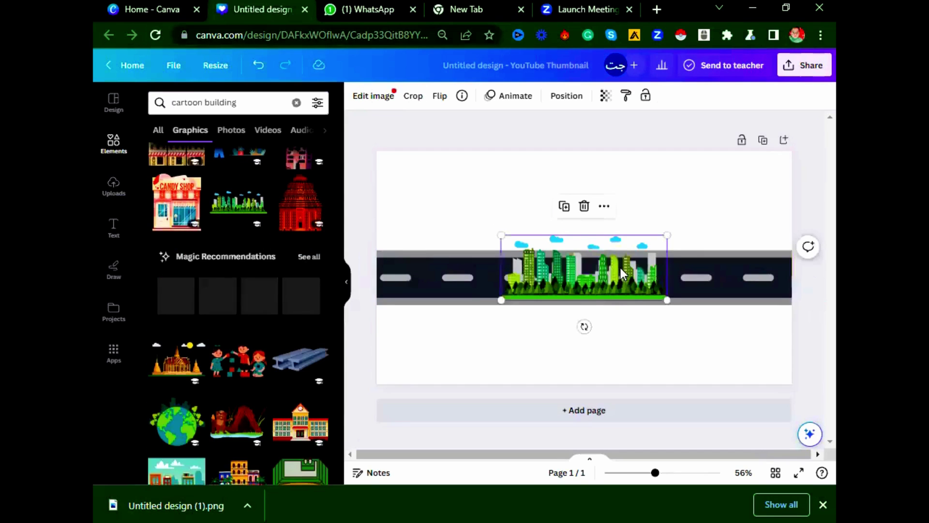
left_click_drag(621, 274, 609, 214)
Add the Candy Shop graphic, shrink it, stand it above the road at the page's left edge, and butt the skyline against it
scroll(234, 194, "up", 3)
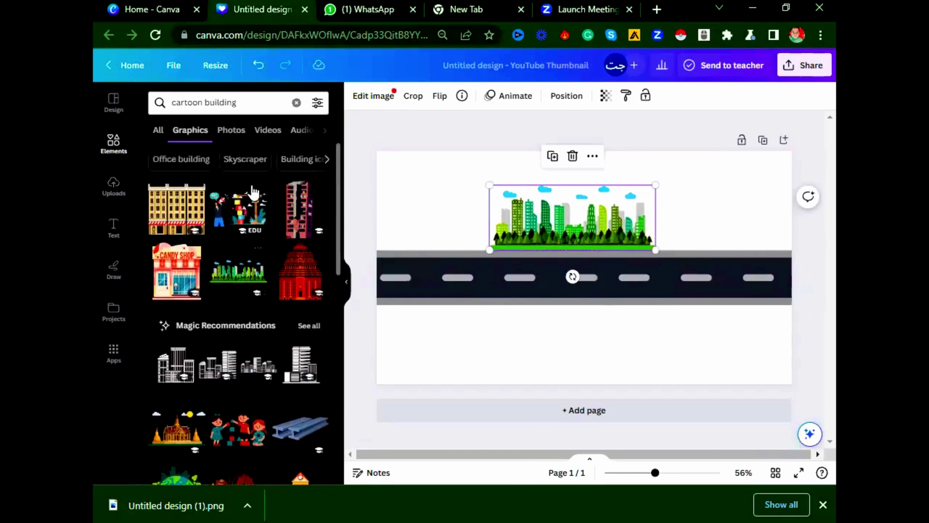
left_click(180, 291)
left_click_drag(513, 270, 456, 280)
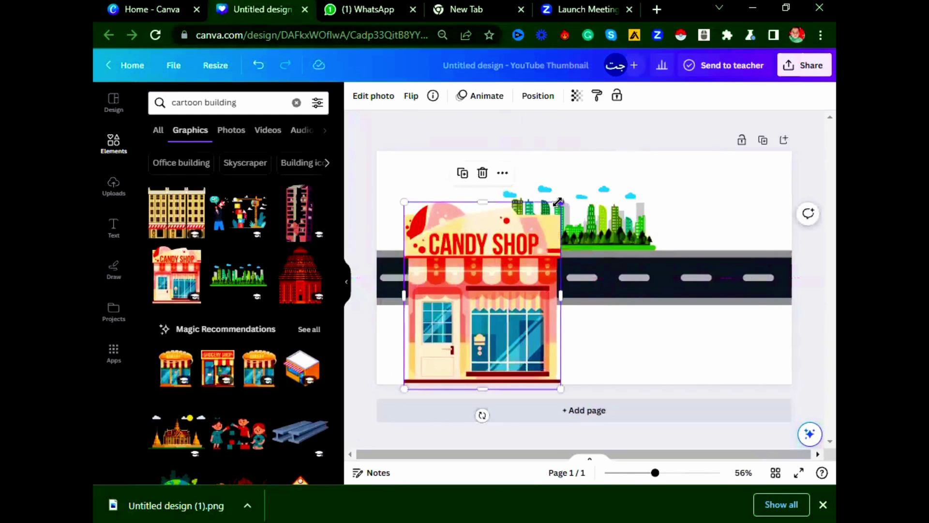
left_click_drag(558, 201, 500, 290)
left_click_drag(439, 339, 414, 193)
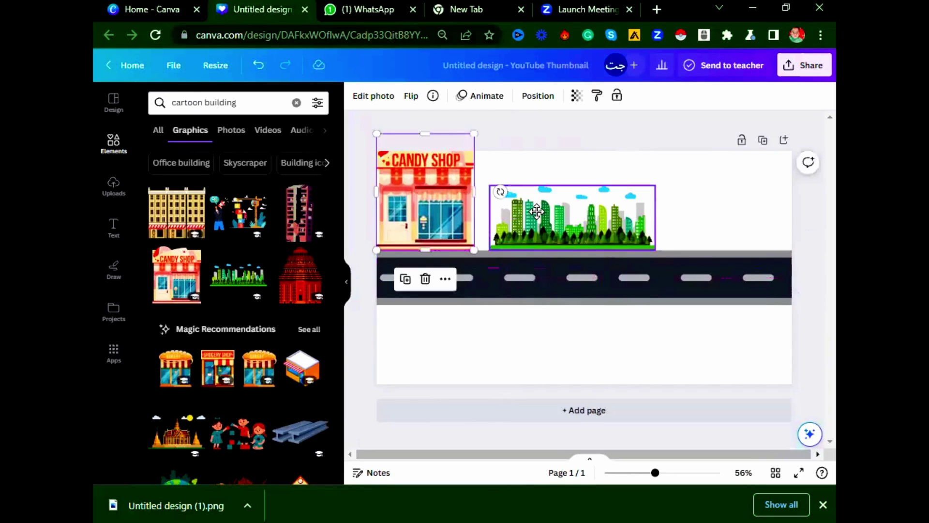
left_click_drag(536, 212, 521, 211)
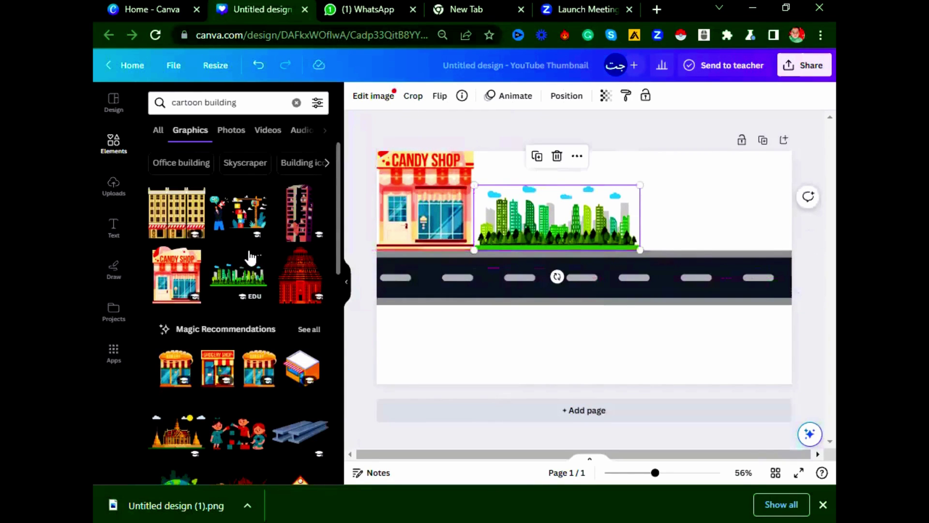
Add the tall green towers with dark trees beside the skyline and enlarge them to the page's upper-right corner
scroll(251, 257, "down", 5)
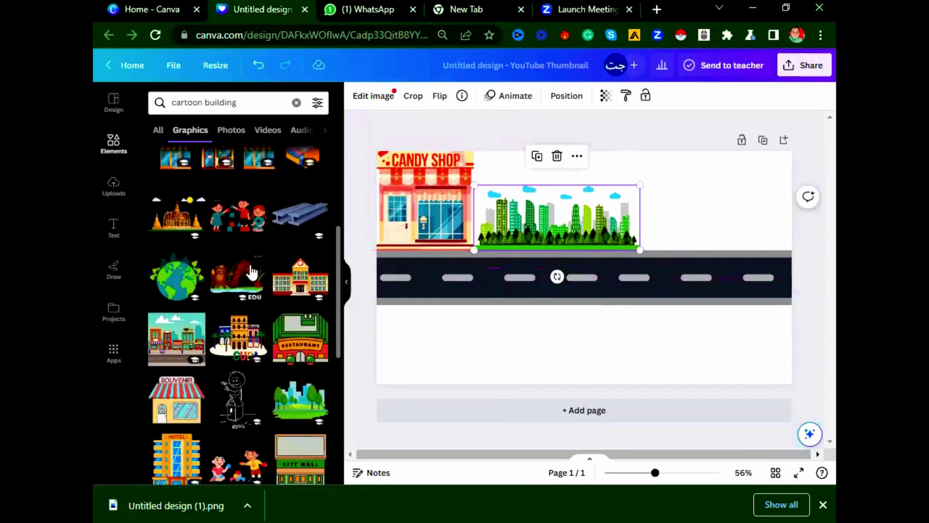
scroll(250, 271, "down", 4)
scroll(251, 271, "up", 8)
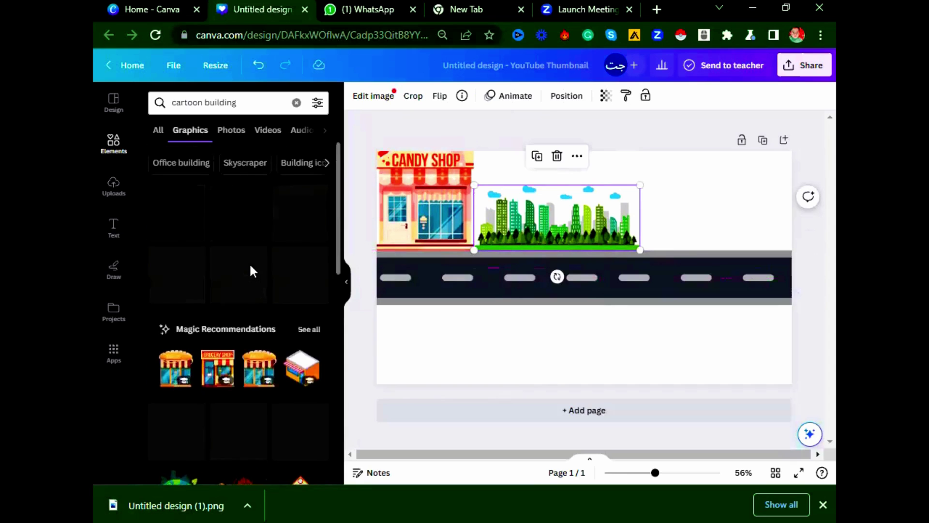
scroll(250, 300, "down", 5)
left_click_drag(248, 437, 698, 200)
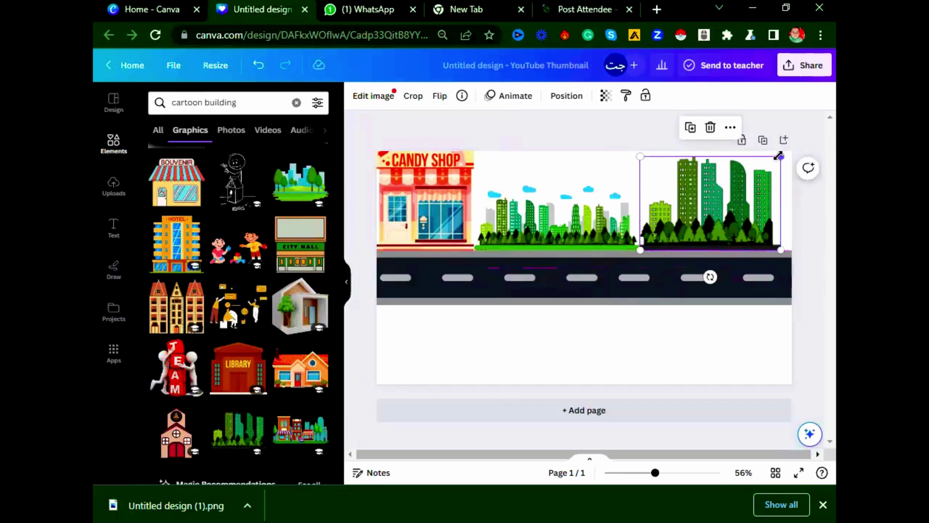
left_click_drag(778, 155, 792, 149)
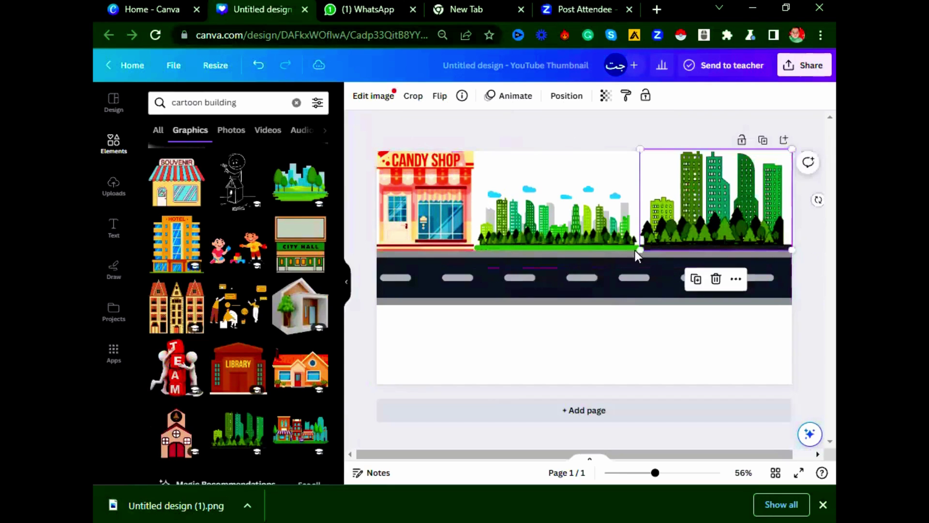
left_click(520, 335)
left_click(516, 256)
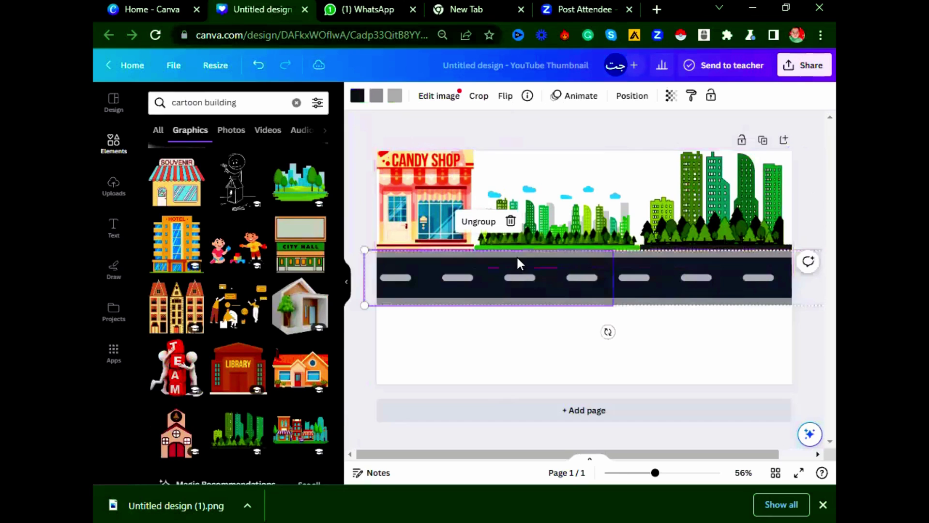
left_click(546, 164)
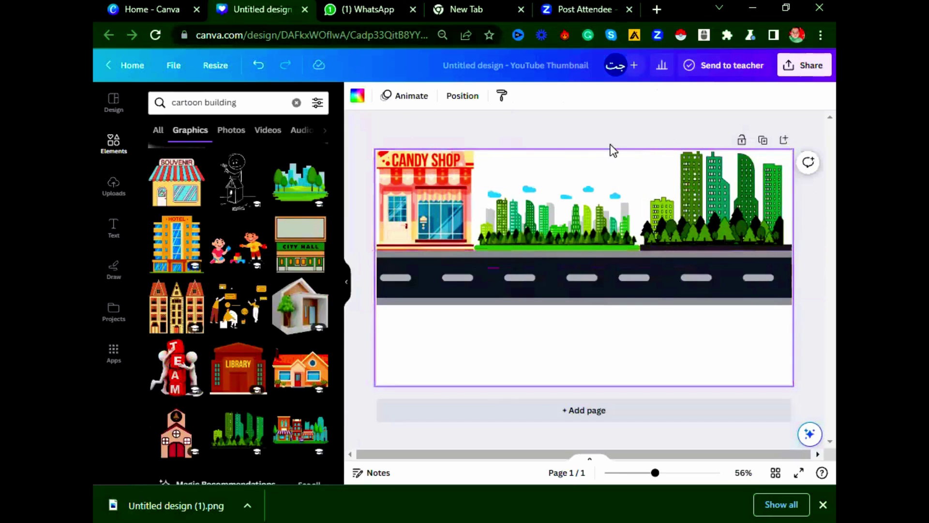
Download the street scene as a PNG with a transparent background
left_click(803, 66)
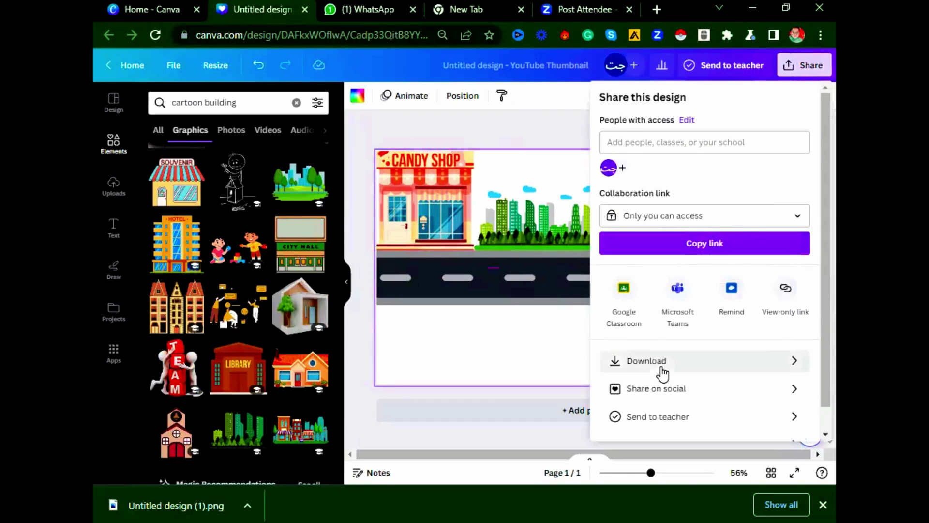
left_click(659, 372)
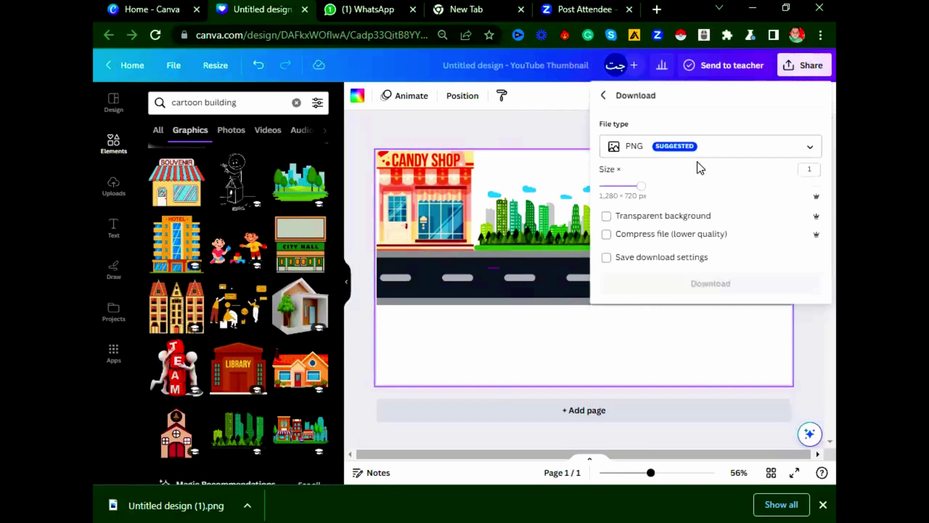
left_click(607, 217)
left_click(695, 289)
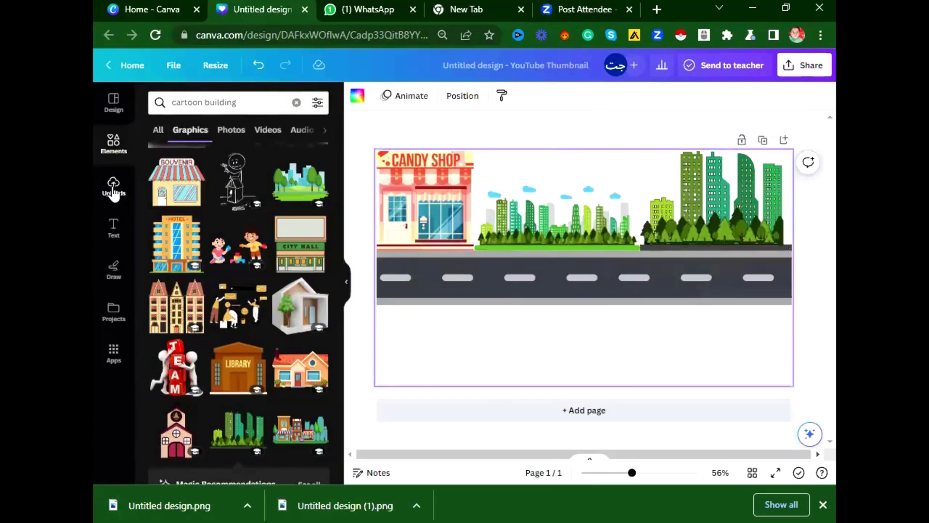
Add a blank second page and place the exported street scene PNG on it as an uploaded image
left_click(114, 186)
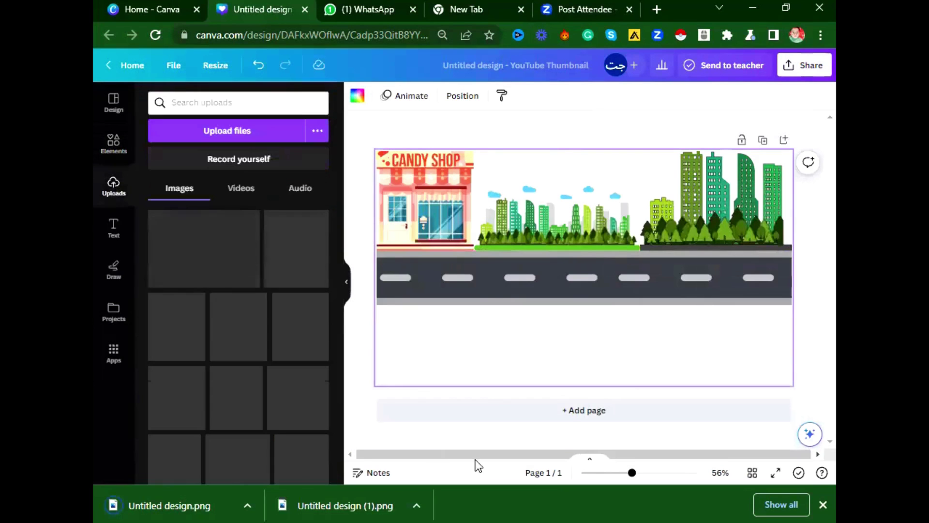
left_click(560, 418)
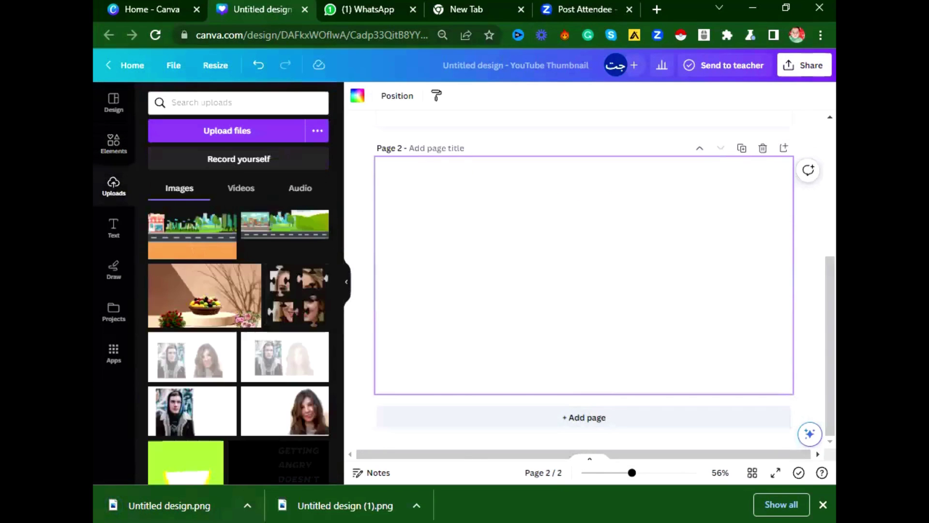
key("ctrl+v")
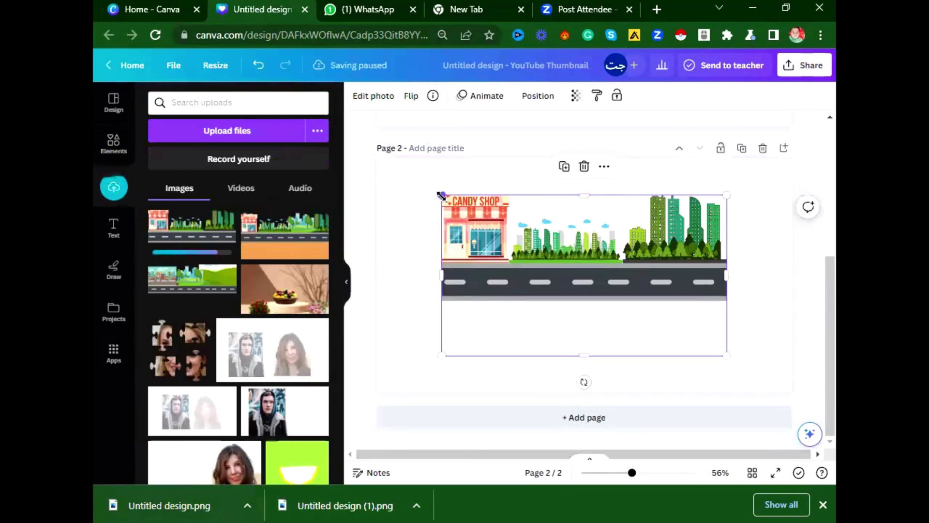
Enlarge the street scene until it overflows the second page's left side, with its right edge aligned to the page's right edge
left_click_drag(419, 193, 378, 191)
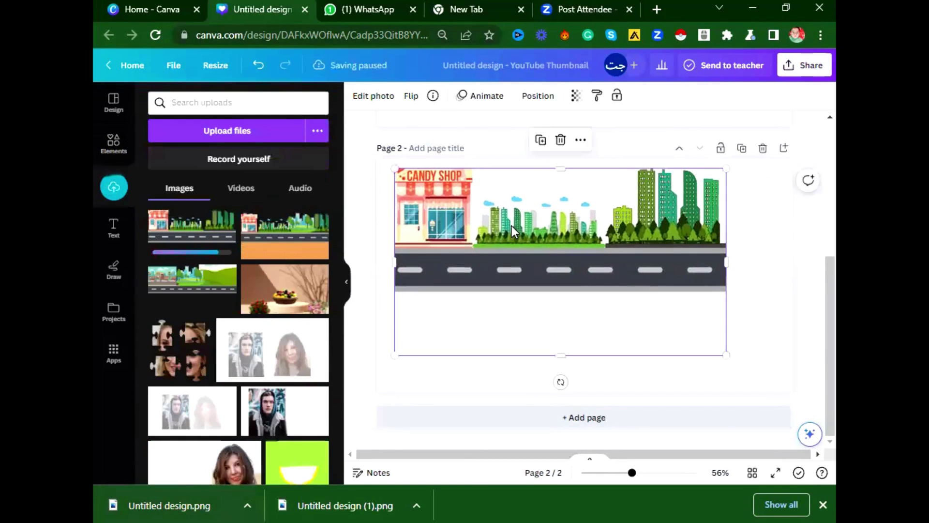
left_click_drag(512, 223, 493, 237)
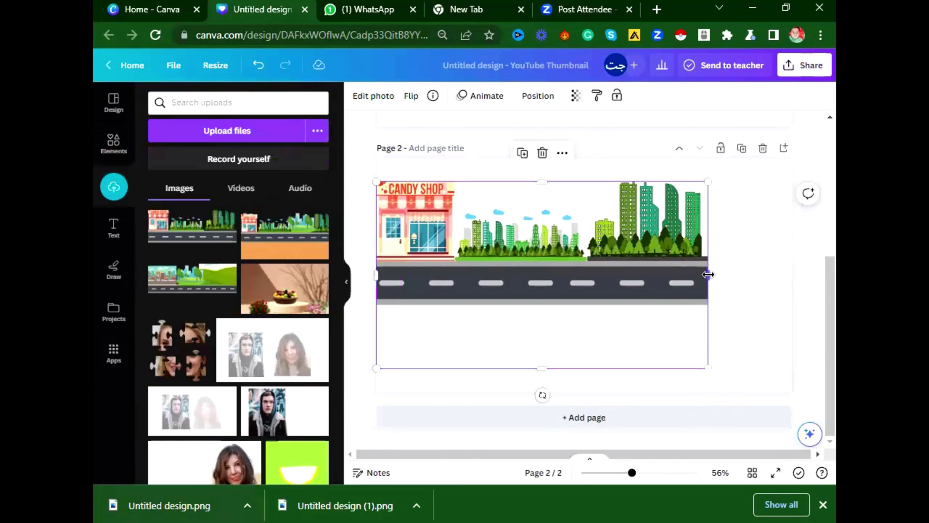
left_click_drag(708, 274, 822, 274)
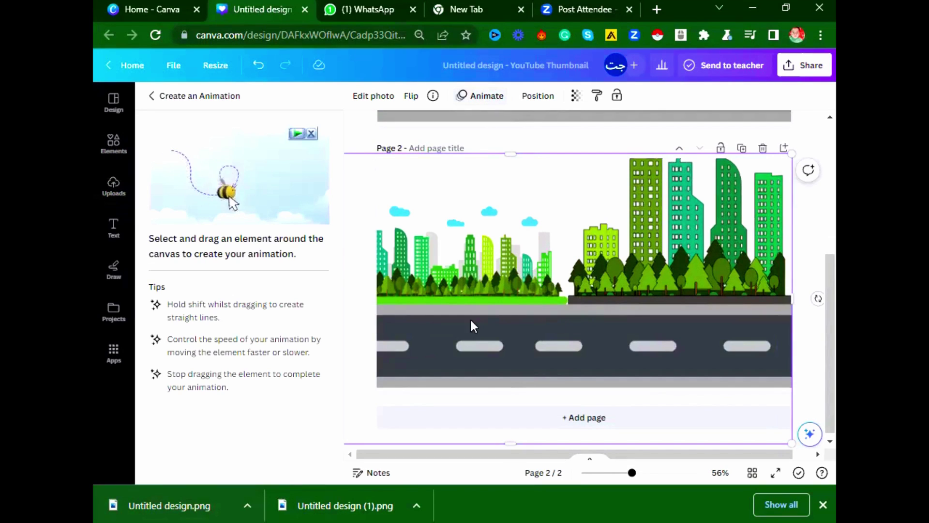
Animate the street scene along a custom horizontal path to the right, using the Smooth movement style
mouse_move(469, 307)
left_mouse_down()
mouse_move(817, 297)
mouse_move(807, 299)
left_mouse_up()
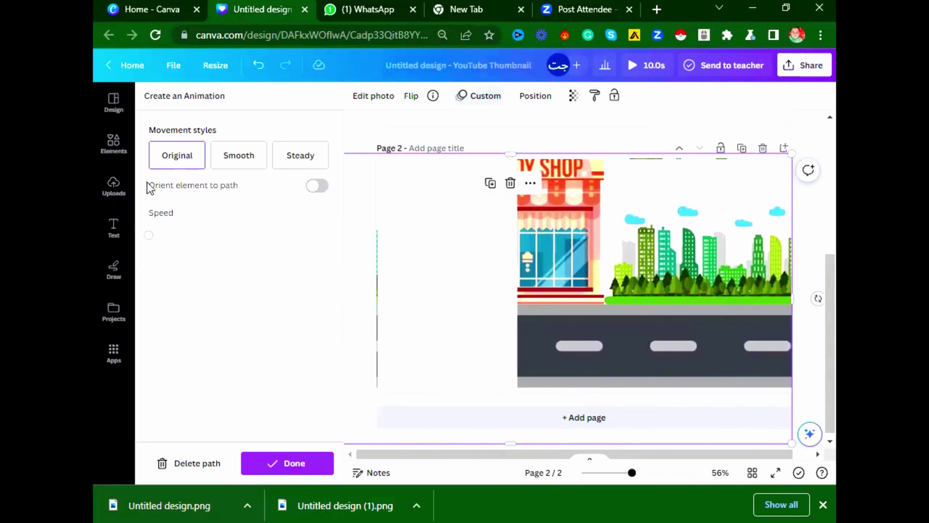
left_click(239, 165)
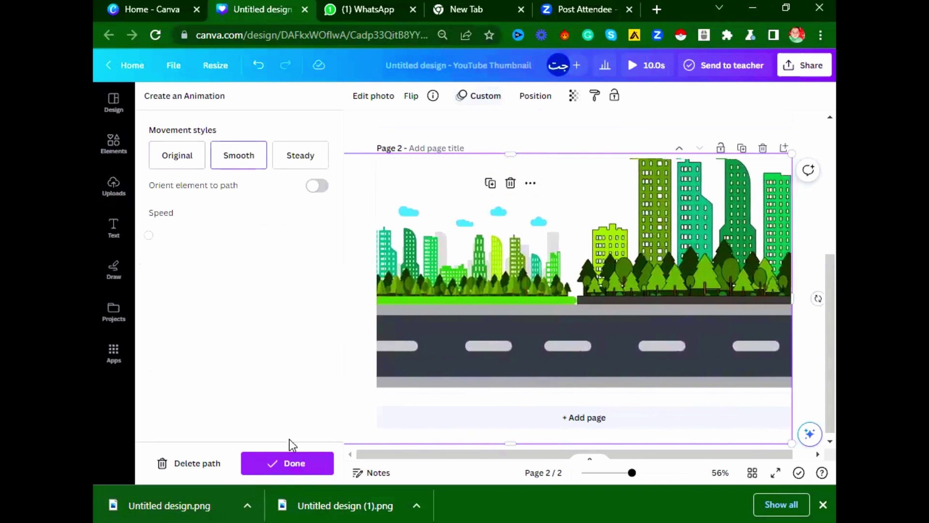
left_click(291, 463)
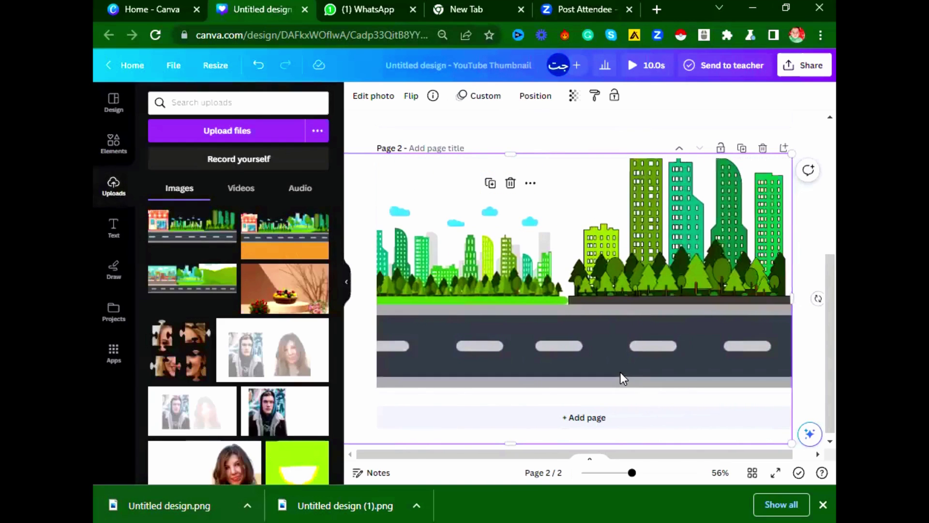
Search the elements for "cartoon car" and limit the results to graphics
left_click(114, 143)
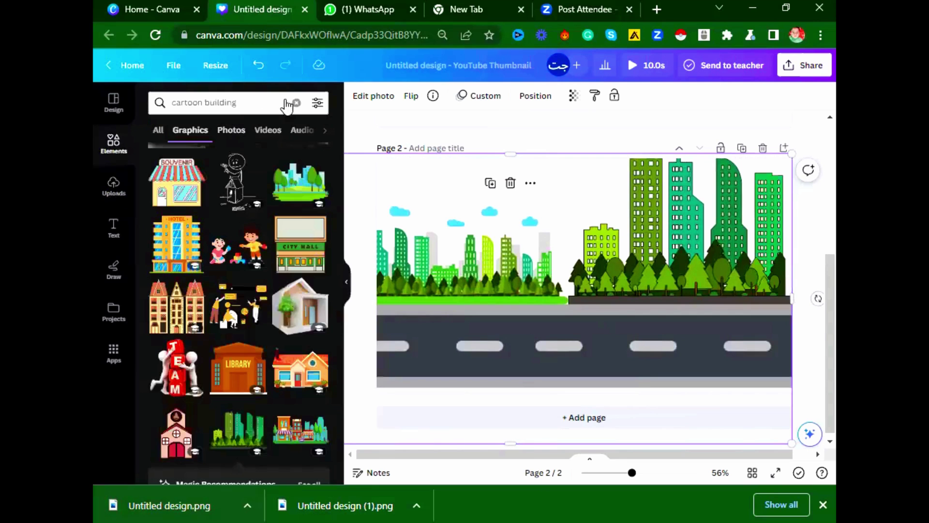
triple_click(254, 103)
key("BackSpace")
type("ca")
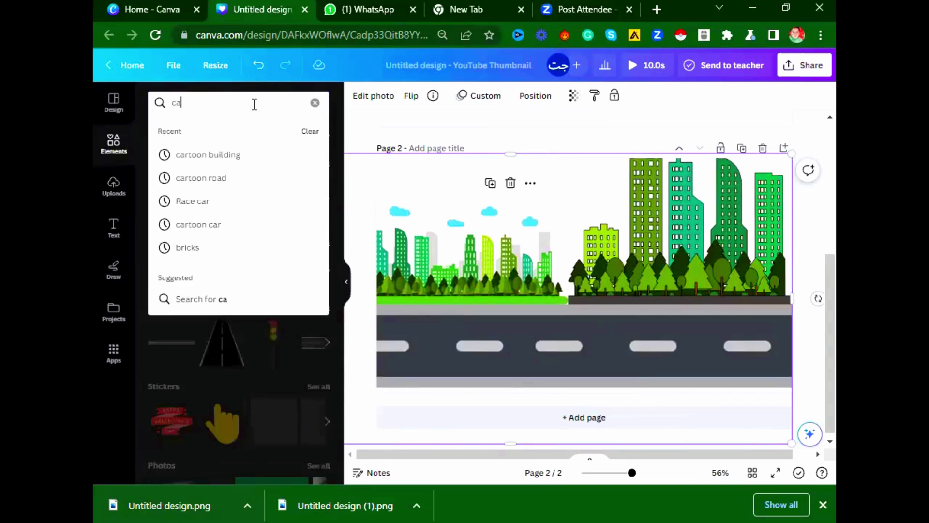
type("rtoon car")
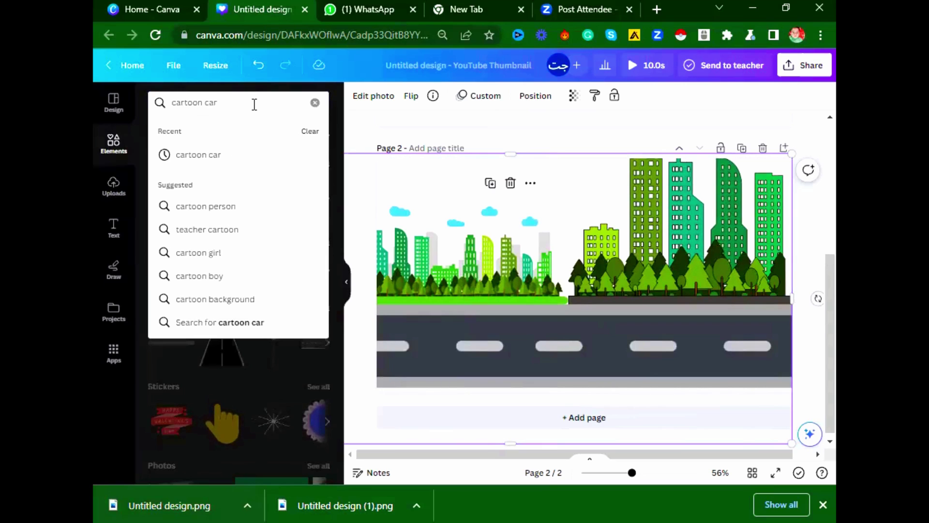
key("Return")
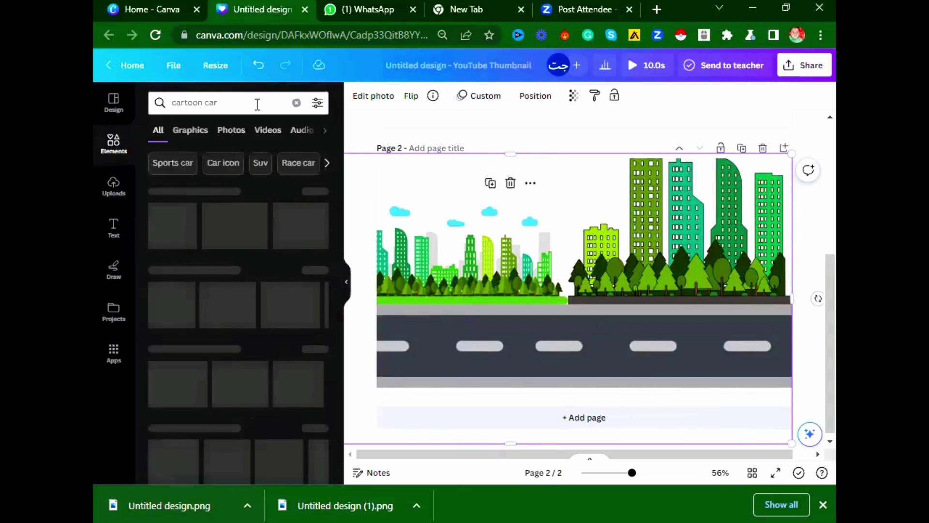
left_click(191, 136)
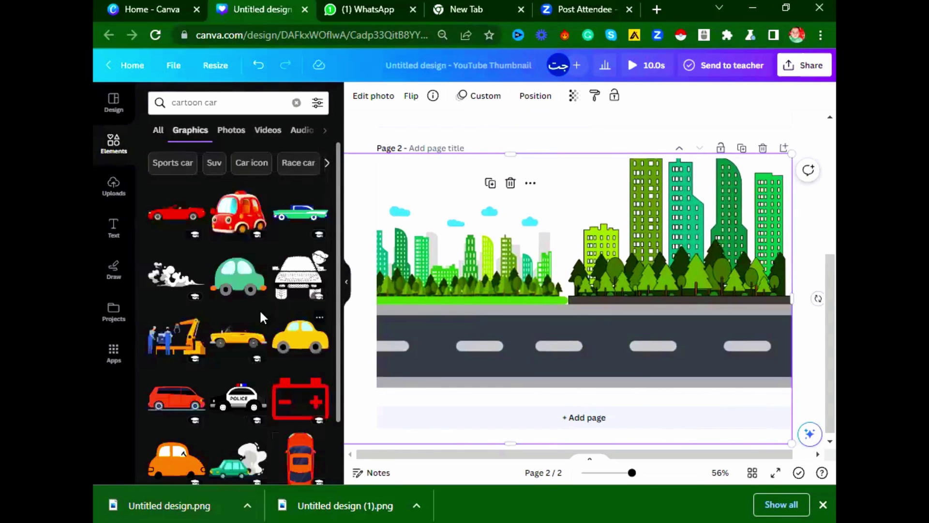
Filter the cartoon car graphics to animated ones only
scroll(250, 264, "down", 10)
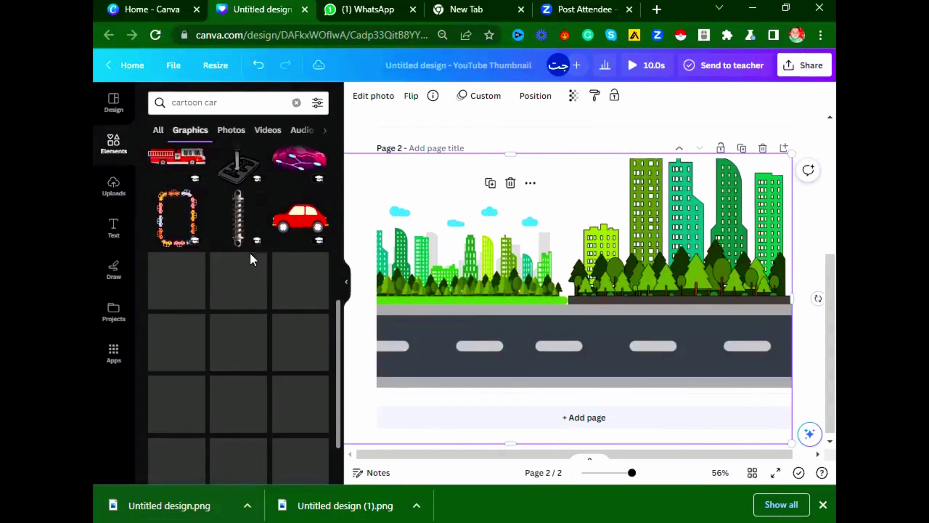
left_click(318, 104)
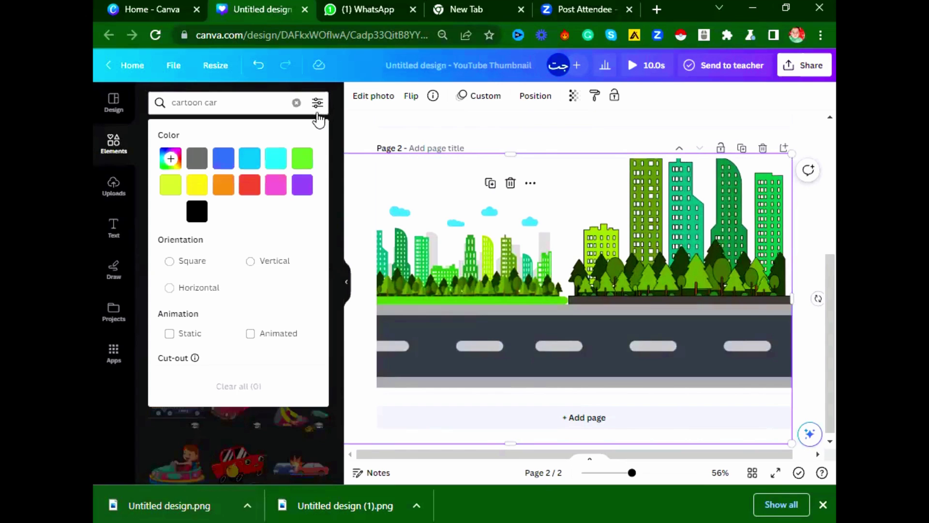
left_click(253, 335)
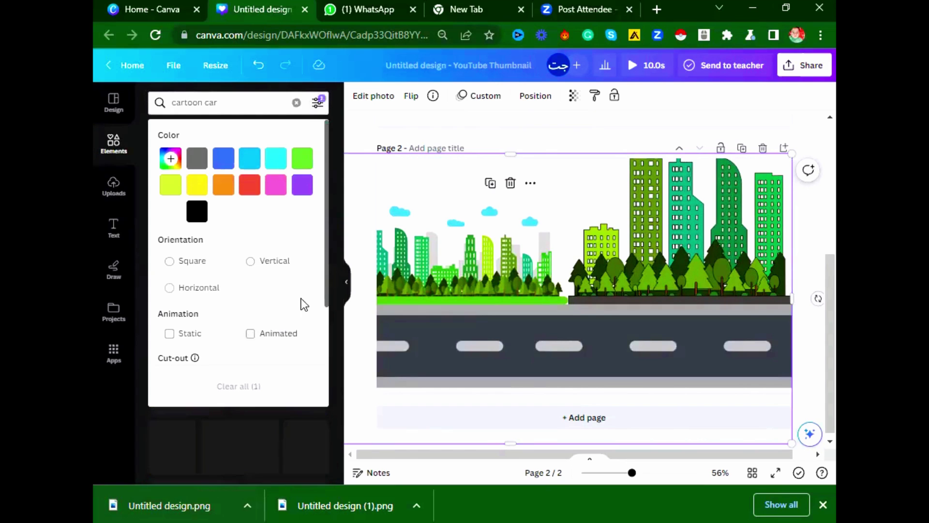
left_click(337, 254)
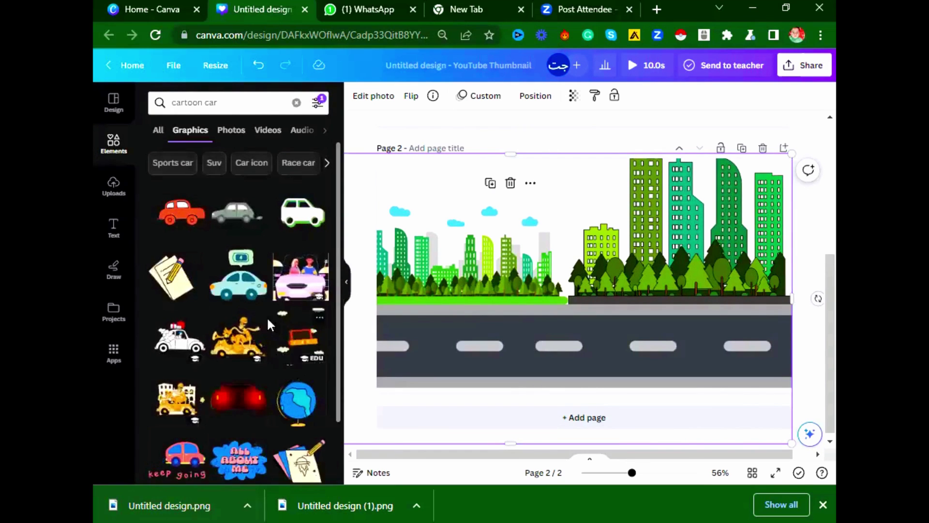
Add the animated blue car with orange windows, shrink it and place it on the road near the page's right edge
scroll(238, 304, "down", 6)
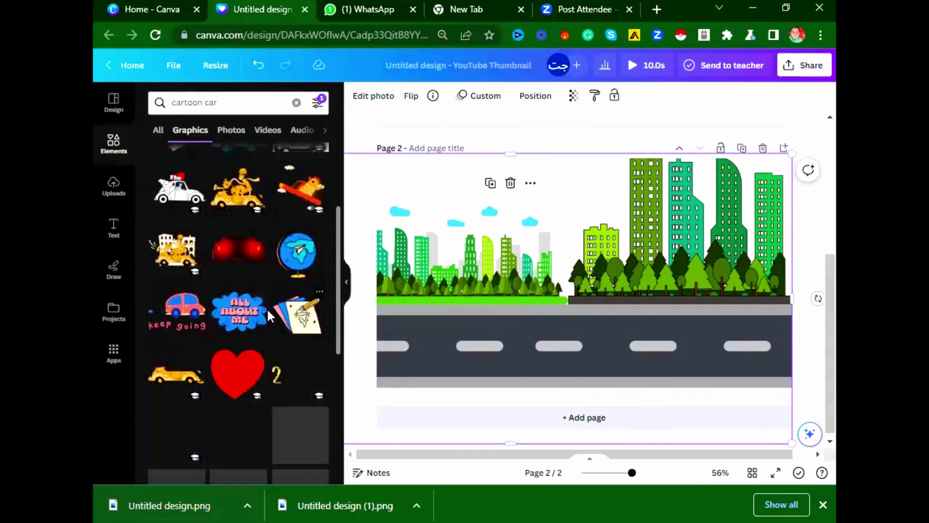
scroll(267, 315, "down", 4)
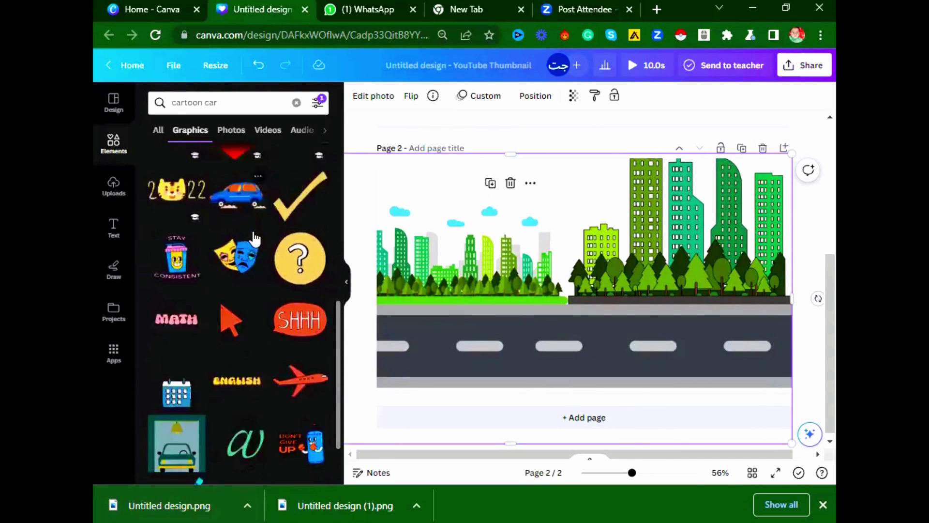
scroll(251, 237, "up", 5)
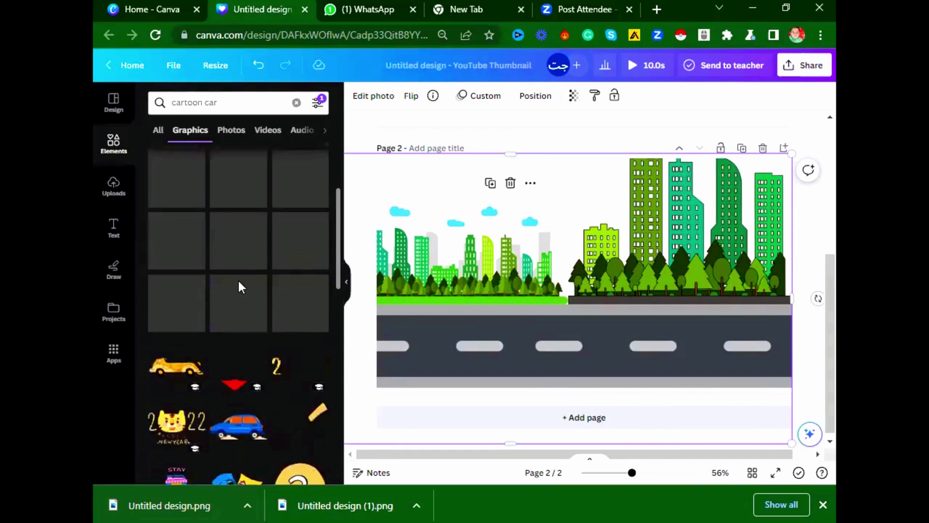
scroll(240, 301, "up", 2)
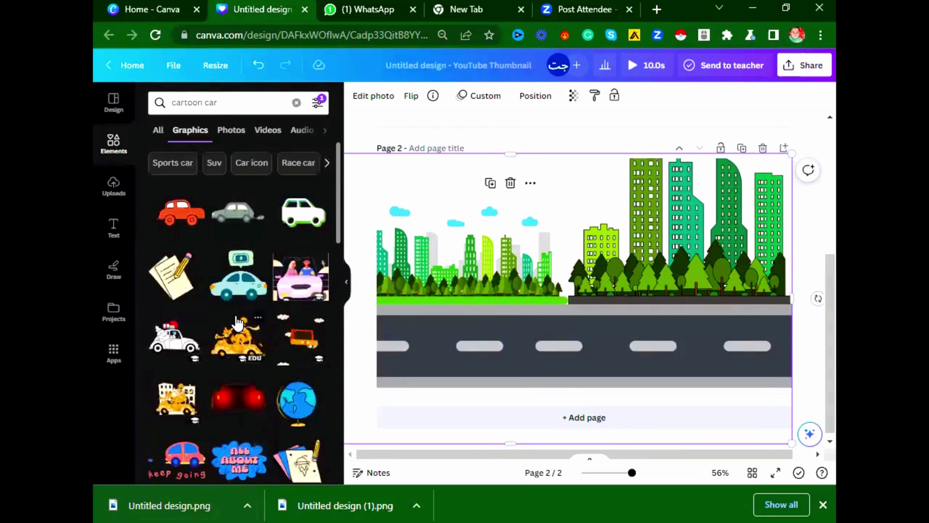
scroll(244, 321, "down", 8)
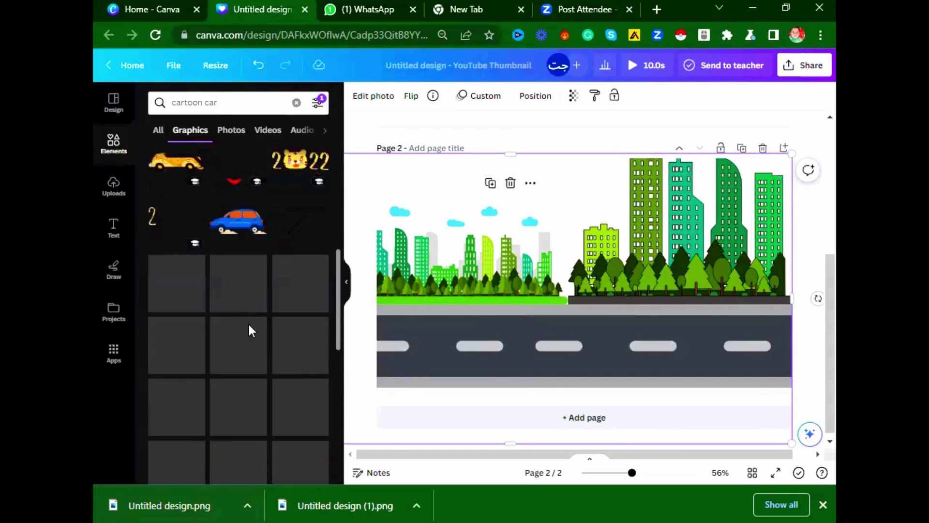
left_click(237, 220)
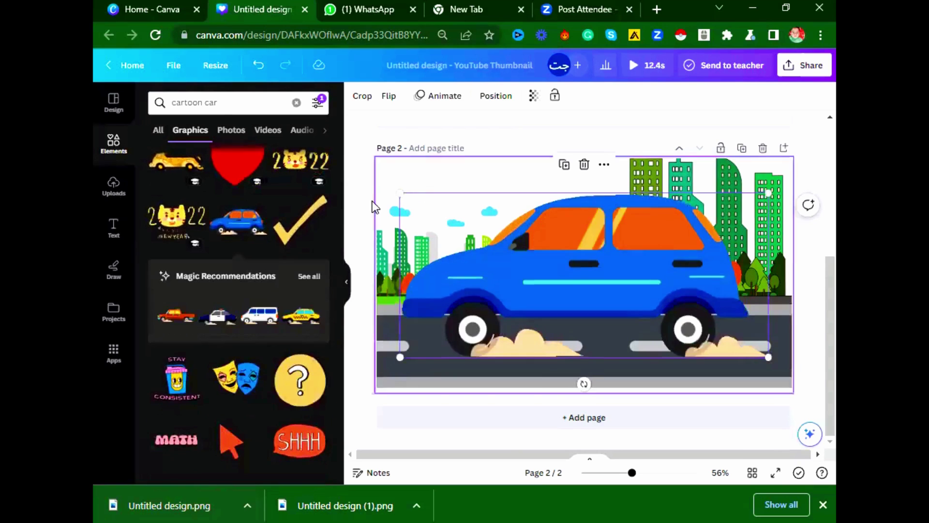
left_click_drag(401, 194, 695, 279)
left_click_drag(724, 338, 723, 333)
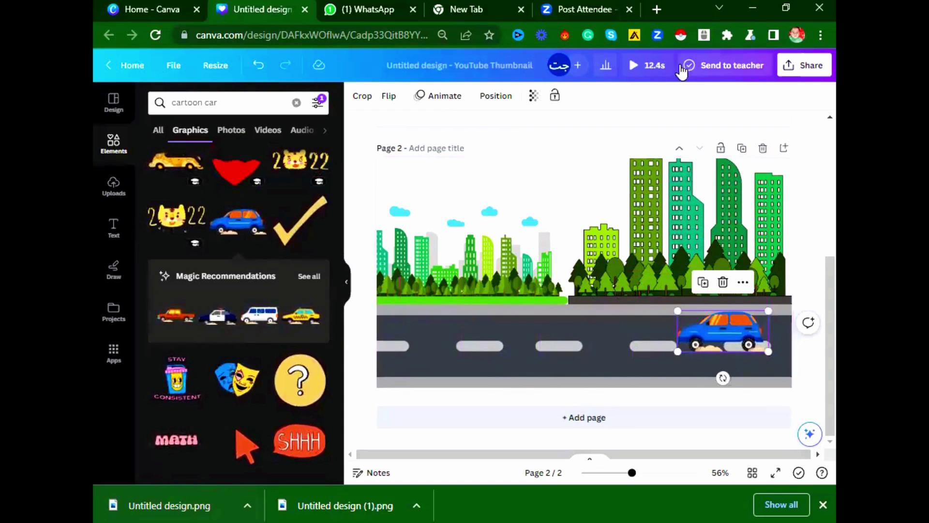
Animate the blue car along a custom path leftward down the road and off the page with Smooth movement, and preview the design
left_click(438, 95)
left_click(222, 130)
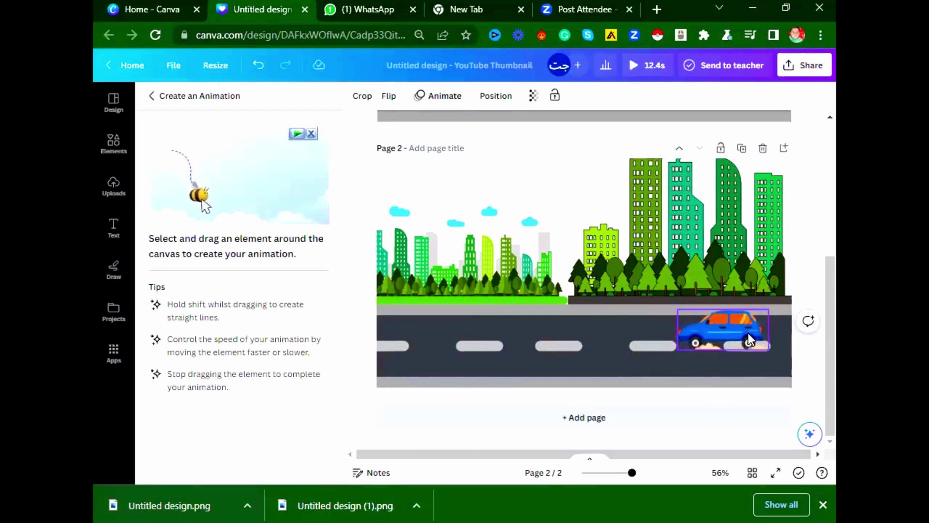
left_click_drag(748, 333, 727, 335)
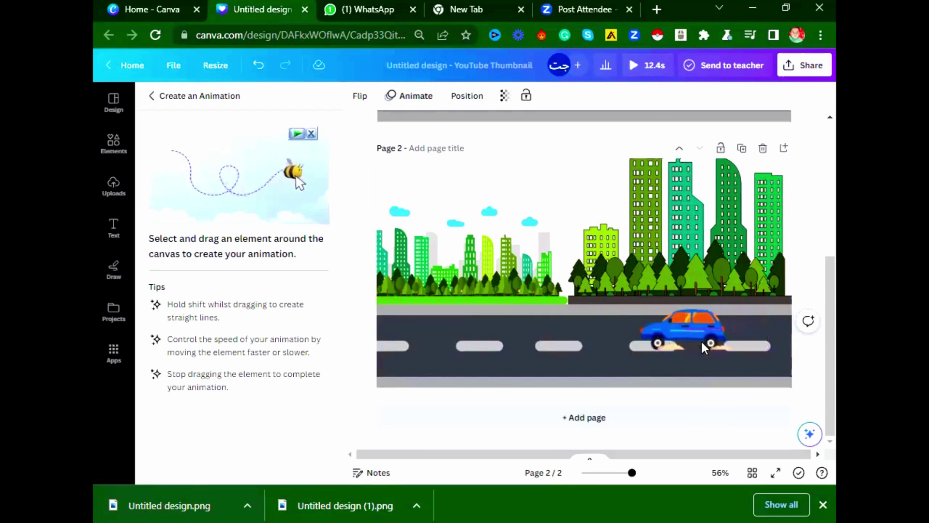
left_click_drag(649, 357, 628, 359)
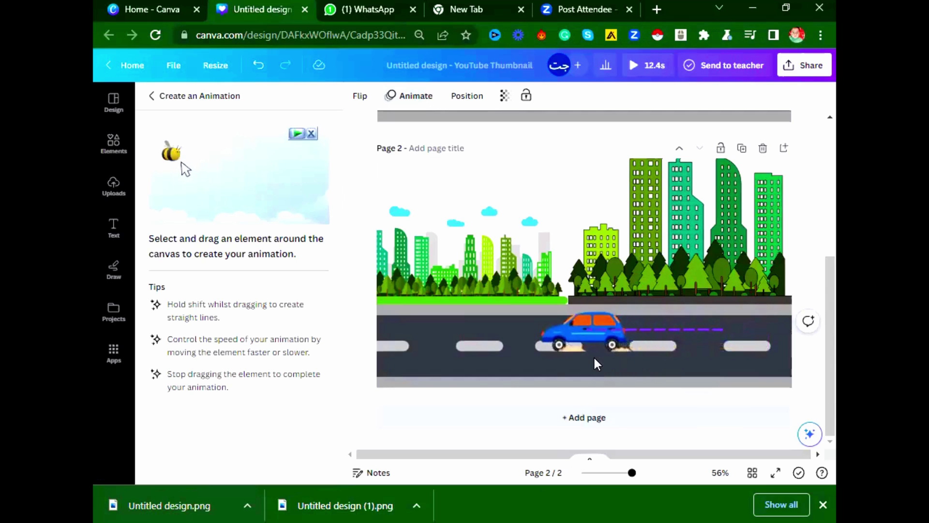
left_click_drag(525, 358, 312, 361)
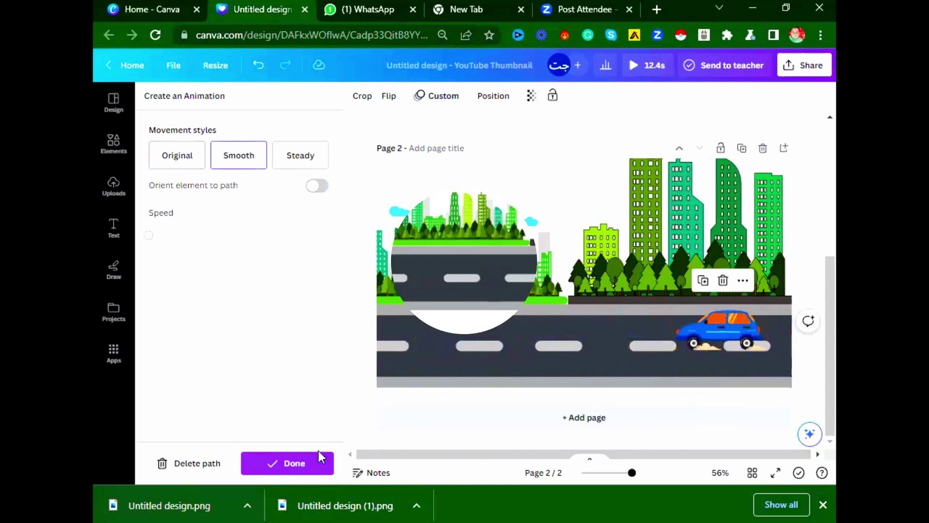
left_click(638, 66)
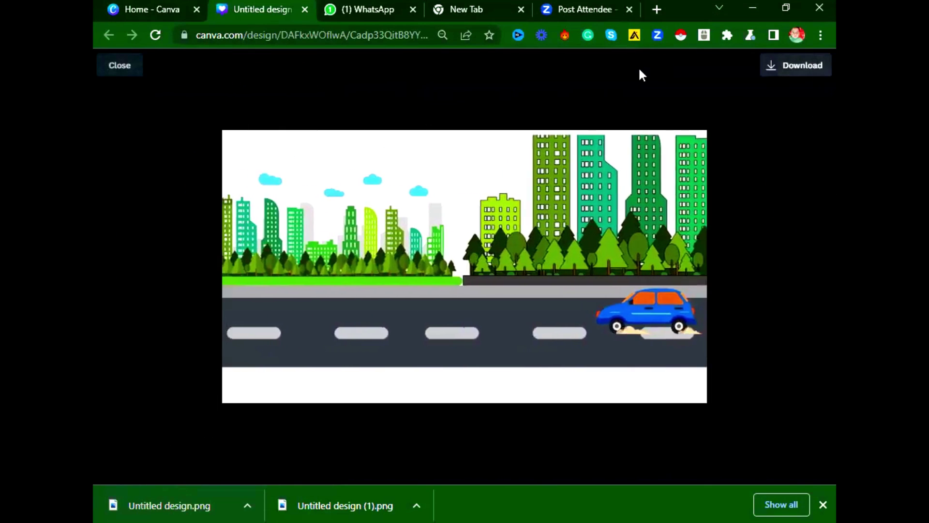